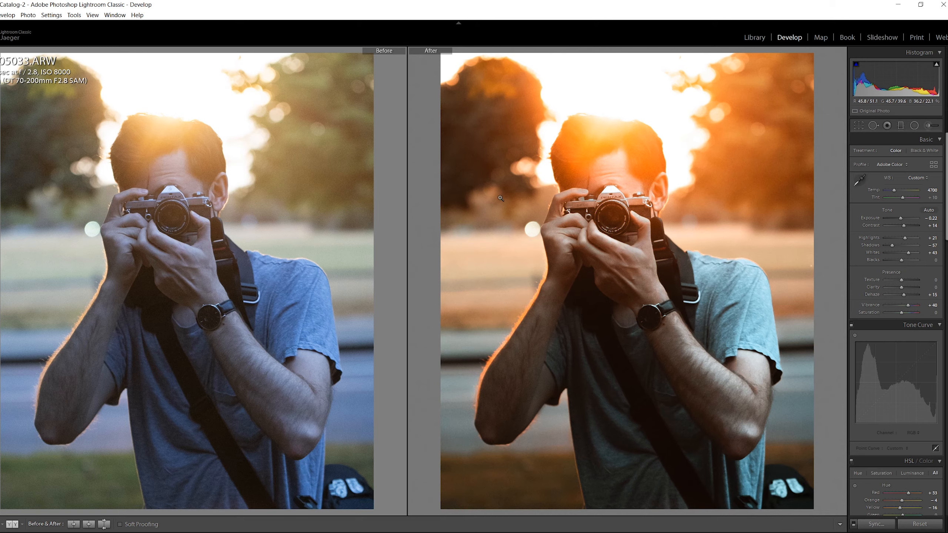
Reset all develop settings of the edited photo to its original state
left_click(500, 198)
left_click_drag(497, 196, 598, 264)
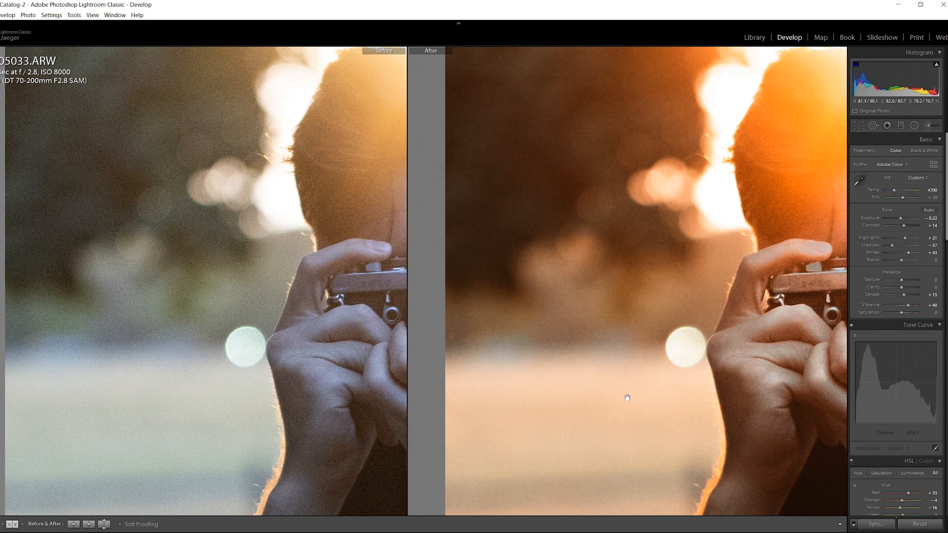
left_click_drag(626, 398, 634, 268)
left_click(635, 268)
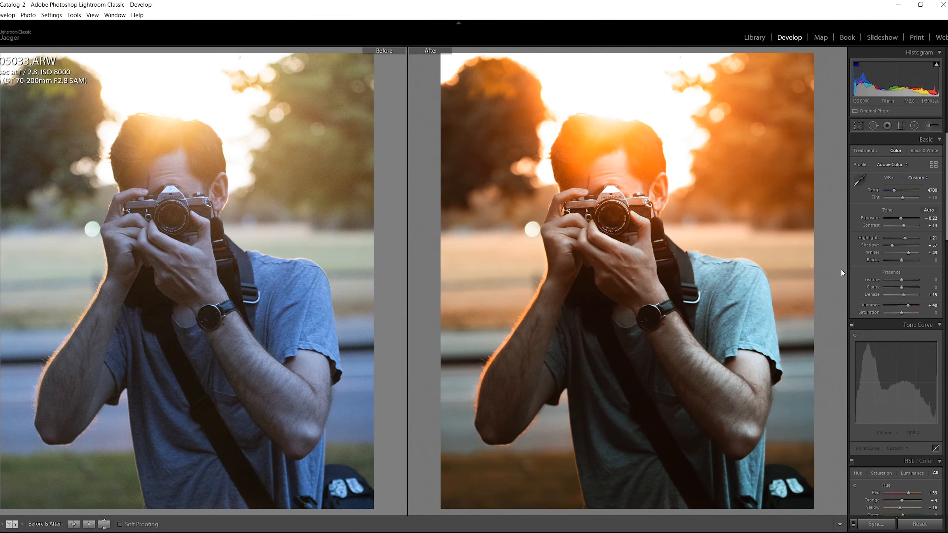
right_click(584, 238)
mouse_move(668, 272)
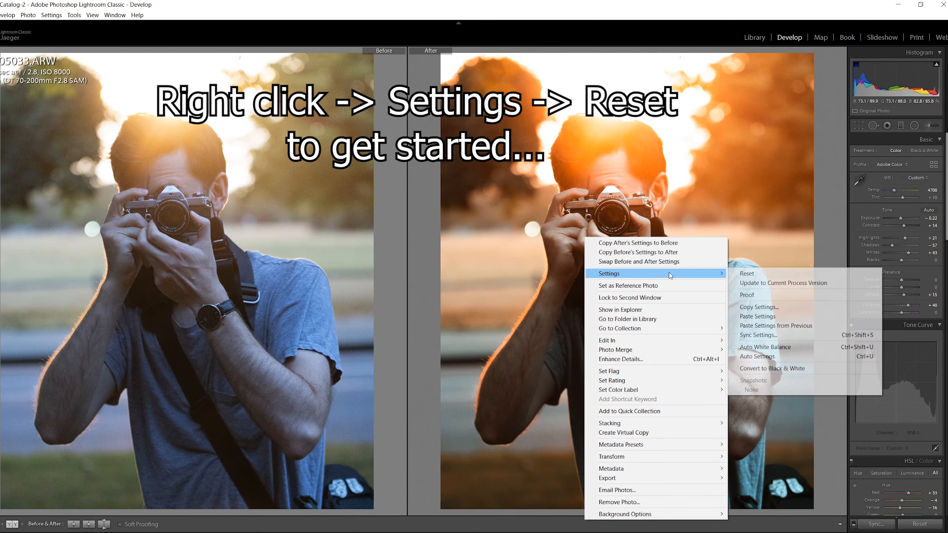
left_click(781, 275)
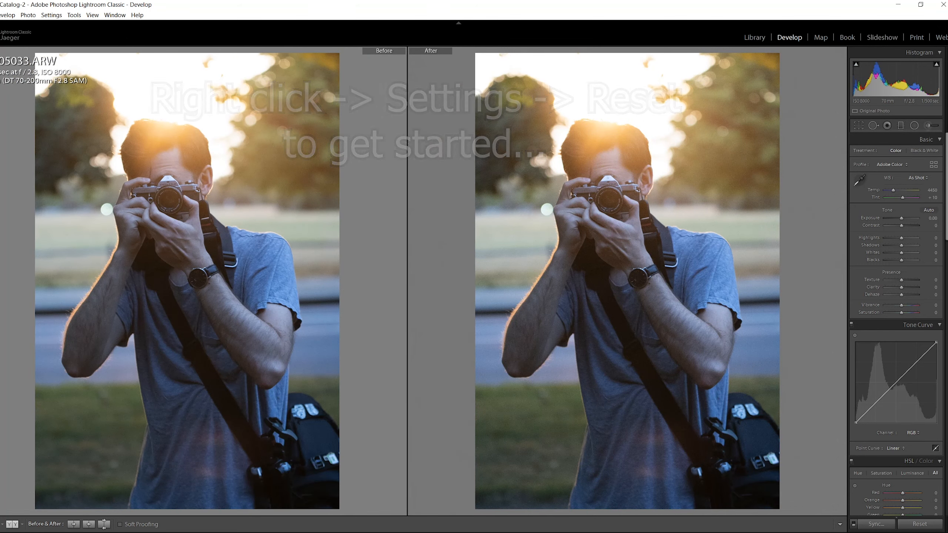
Leave the before/after comparison and crop the photo to the 4 x 5 / 8 x 10 aspect ratio
key("y")
key("r")
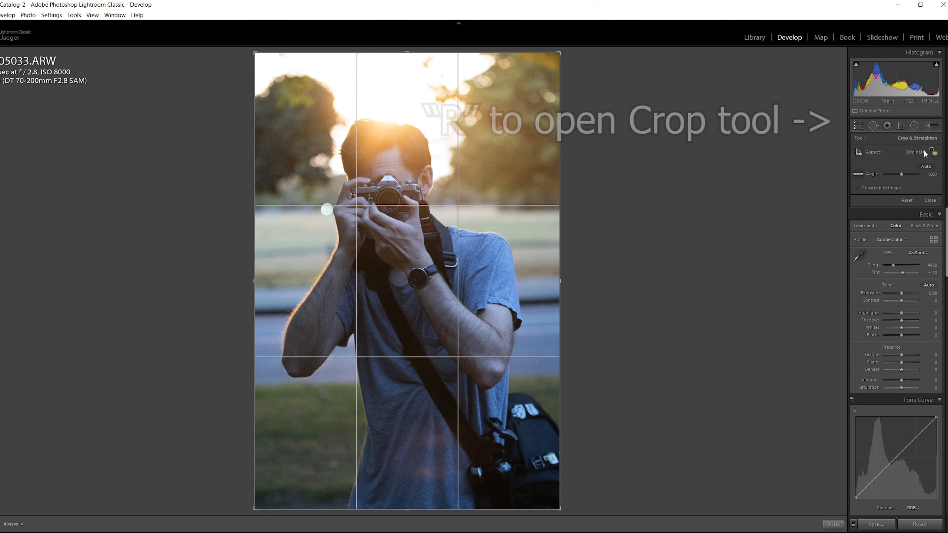
left_click(921, 152)
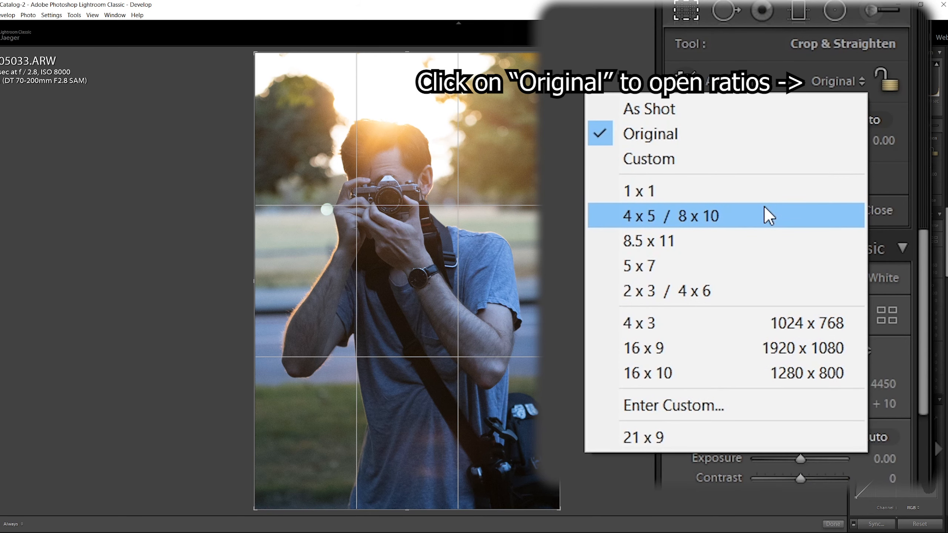
left_click(764, 215)
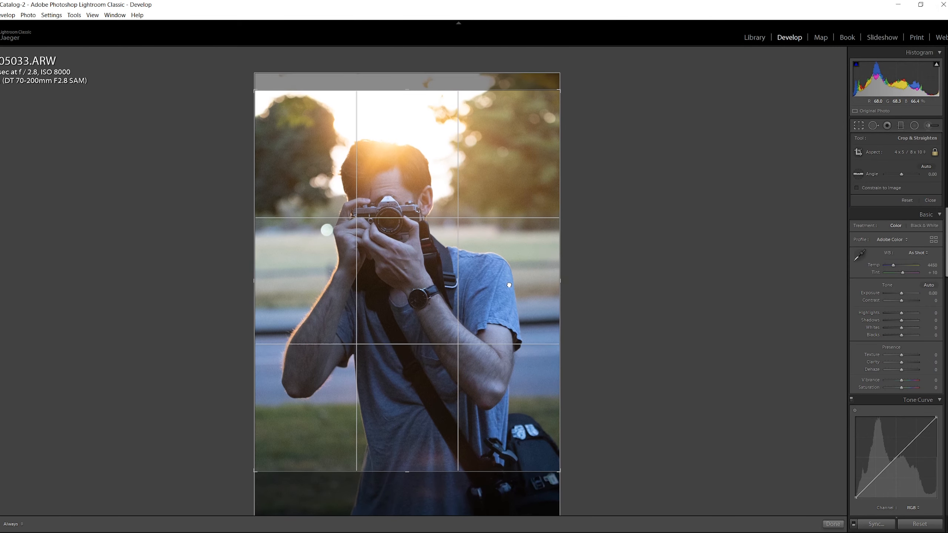
key("Return")
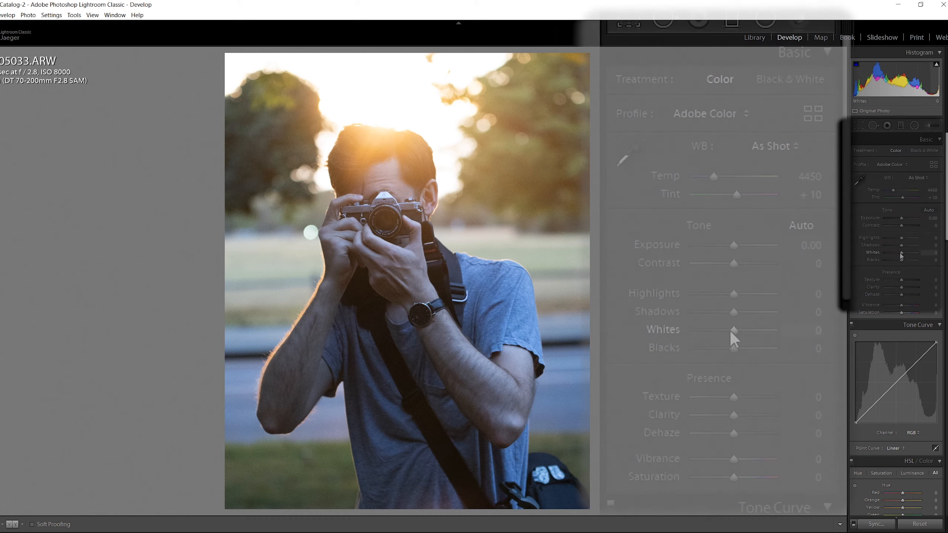
Raise the photo's Whites to +25
key("Up")
key("Up")
key("Up")
key("Up")
key("Up")
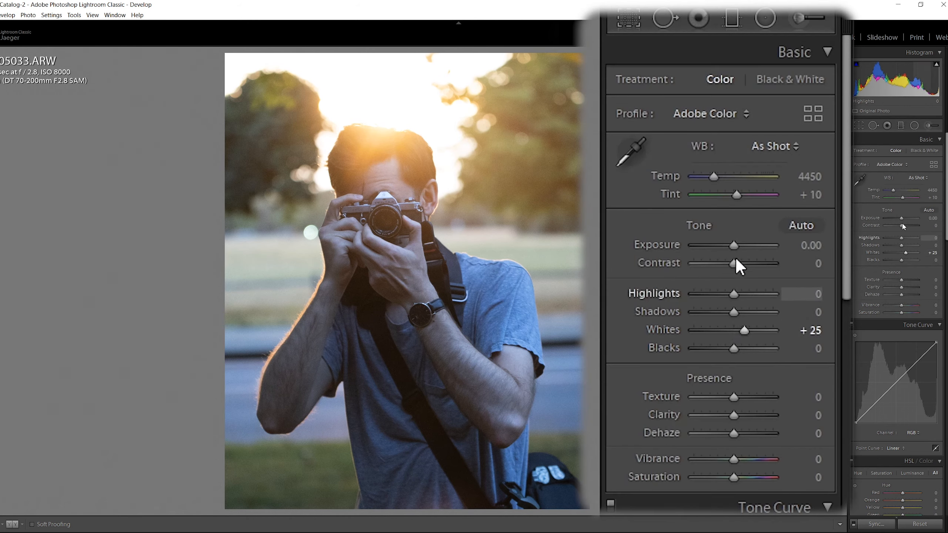
Raise the photo's Exposure to +0.20 and its Contrast to +30
key("Up")
key("Up")
key("Up")
key("Up")
key("Up")
key("Up")
key("Up")
key("Up")
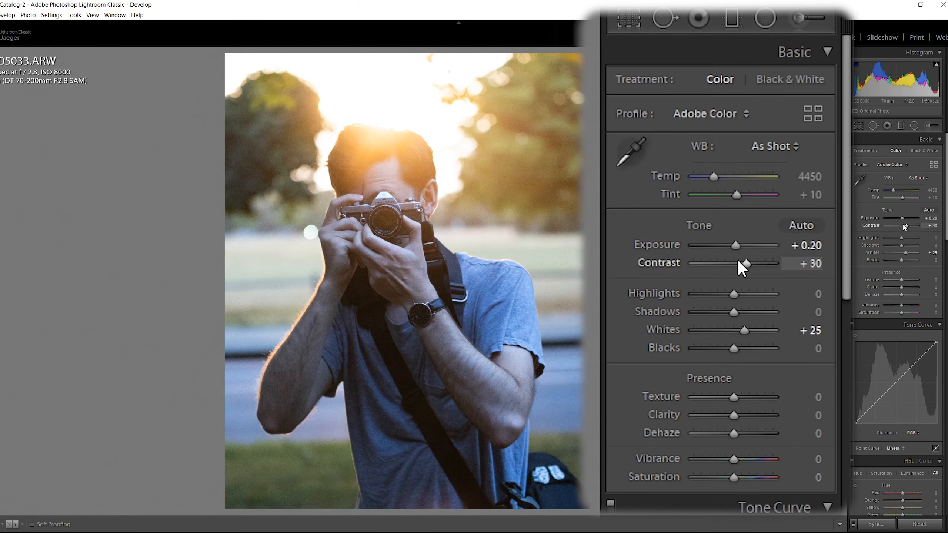
Adjust the basic tone to Contrast +20, Shadows −14 and Highlights +43, with Dehaze at +10
left_click_drag(901, 245, 899, 247)
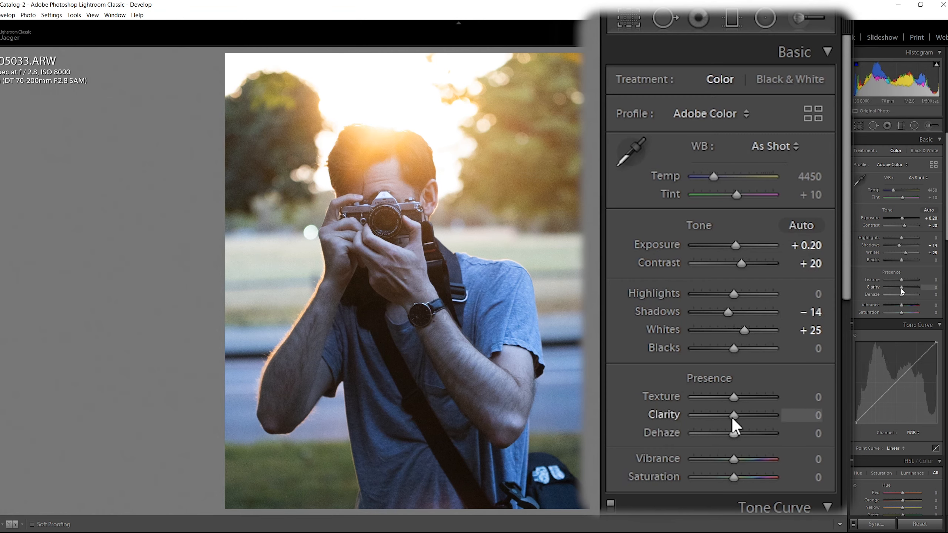
key("Up")
key("Up")
key("Up")
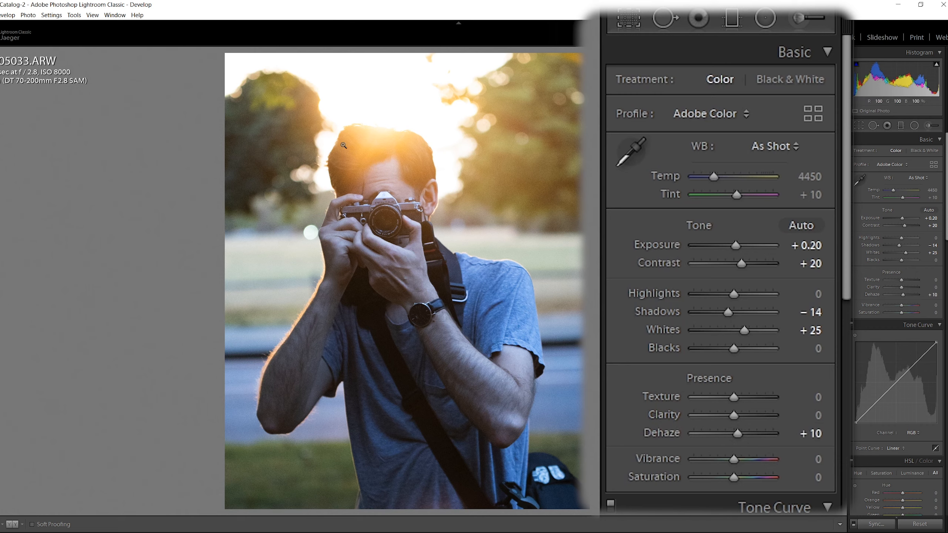
mouse_move(901, 240)
left_mouse_down()
mouse_move(867, 240)
mouse_move(926, 240)
mouse_move(890, 240)
mouse_move(908, 239)
left_mouse_up()
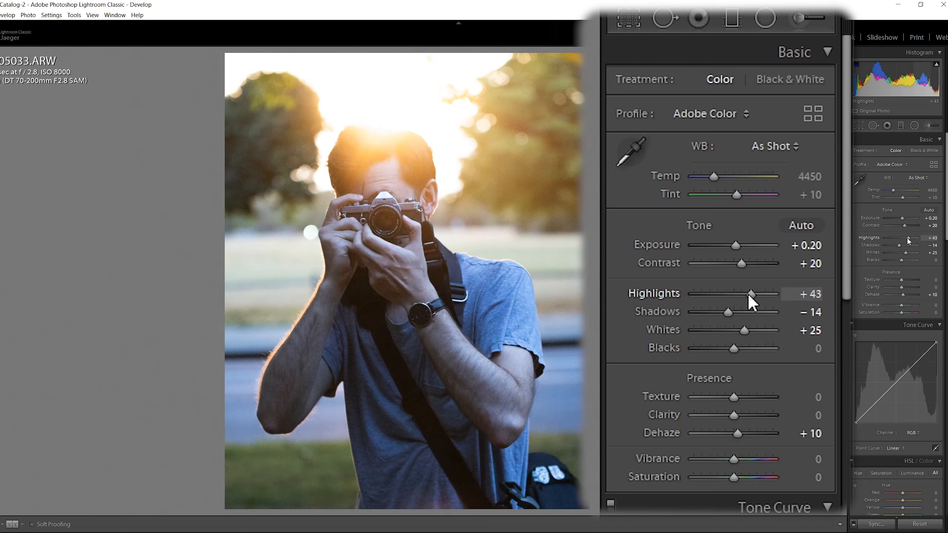
Warm the white balance by setting the color temperature to 4950
key("Up")
key("Up")
key("Up")
key("Up")
key("Up")
key("Up")
key("Up")
key("Up")
key("Up")
key("Up")
key("Up")
key("Up")
key("Up")
key("Up")
key("Up")
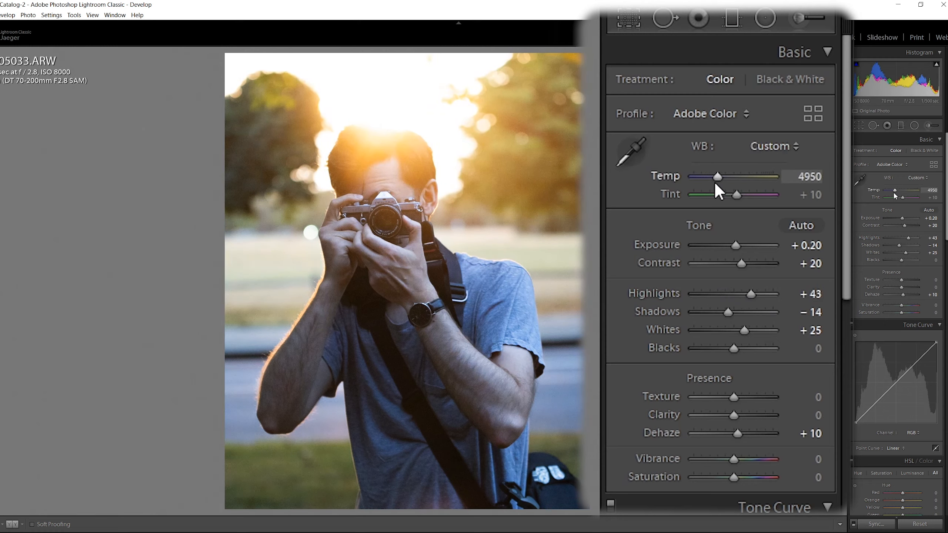
key("Down")
key("Up")
key("Up")
key("Down")
key("Down")
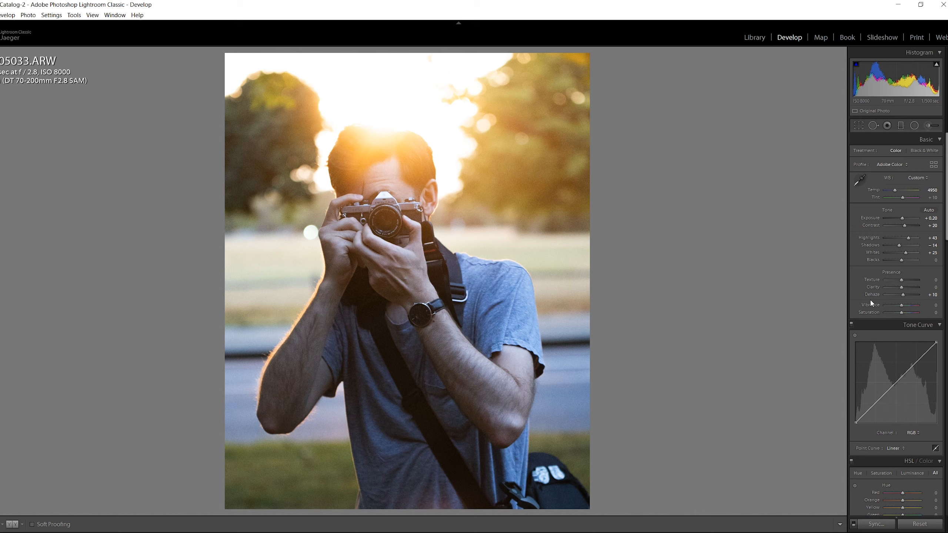
Set the Blue Primary hue to −60 in the camera calibration and warm the color temperature to 5700
scroll(871, 303, "down", 15)
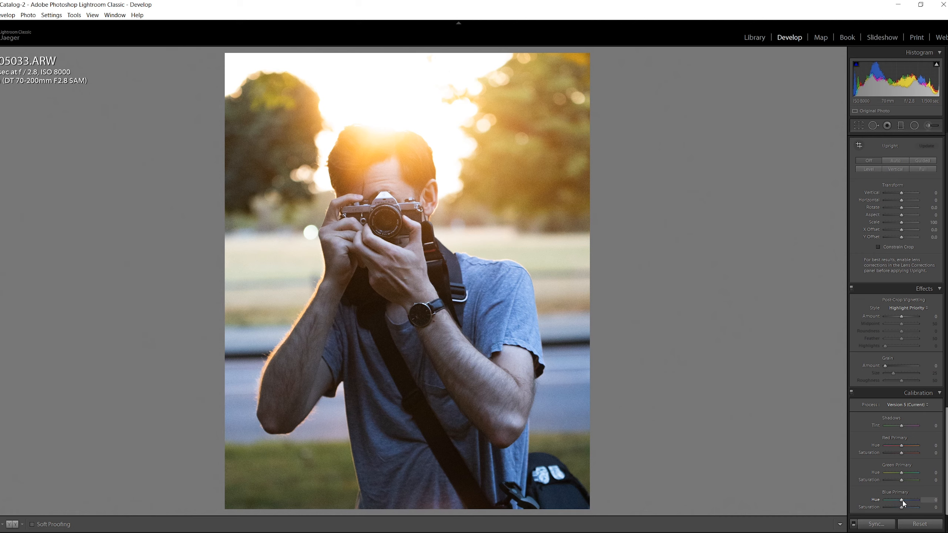
left_click_drag(902, 500, 892, 500)
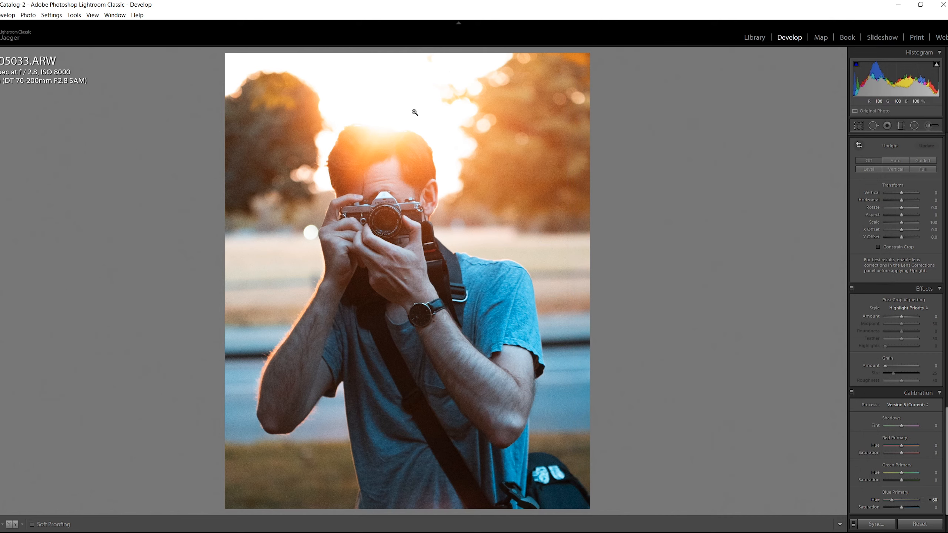
scroll(896, 189, "up", 15)
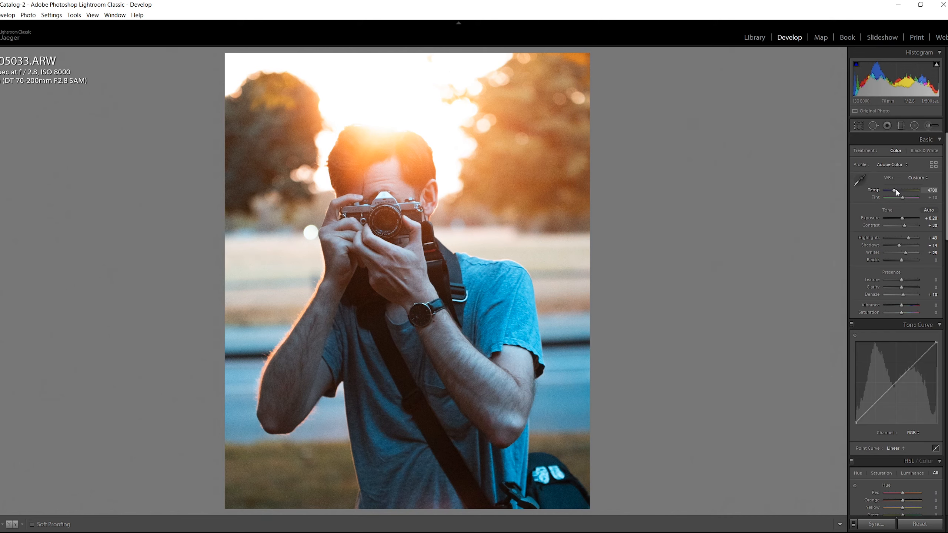
left_click(386, 201)
left_click_drag(894, 191, 894, 190)
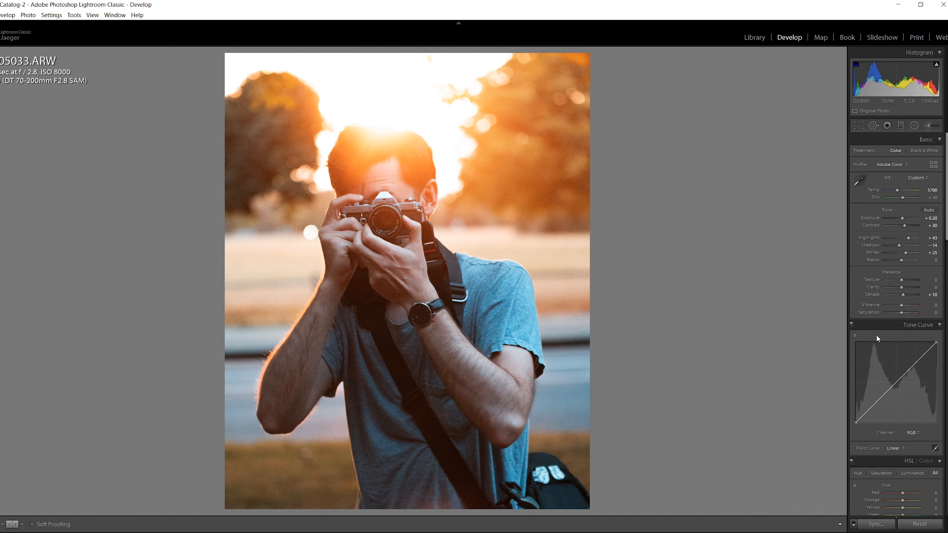
Shift the HSL hues, setting Red to +40, Orange to +10 and Yellow to −71
scroll(877, 337, "down", 5)
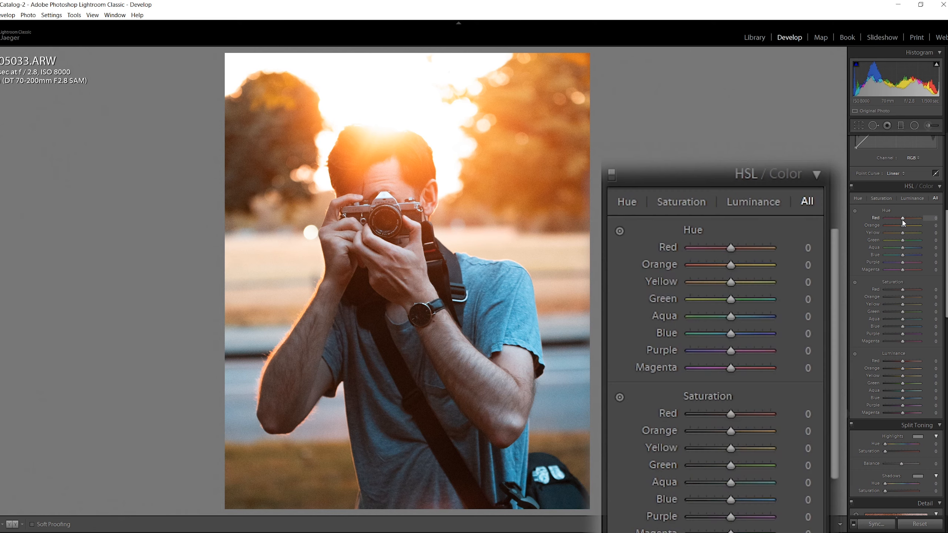
mouse_move(903, 219)
left_mouse_down()
mouse_move(885, 220)
mouse_move(944, 224)
mouse_move(879, 231)
mouse_move(920, 224)
mouse_move(904, 220)
left_mouse_up()
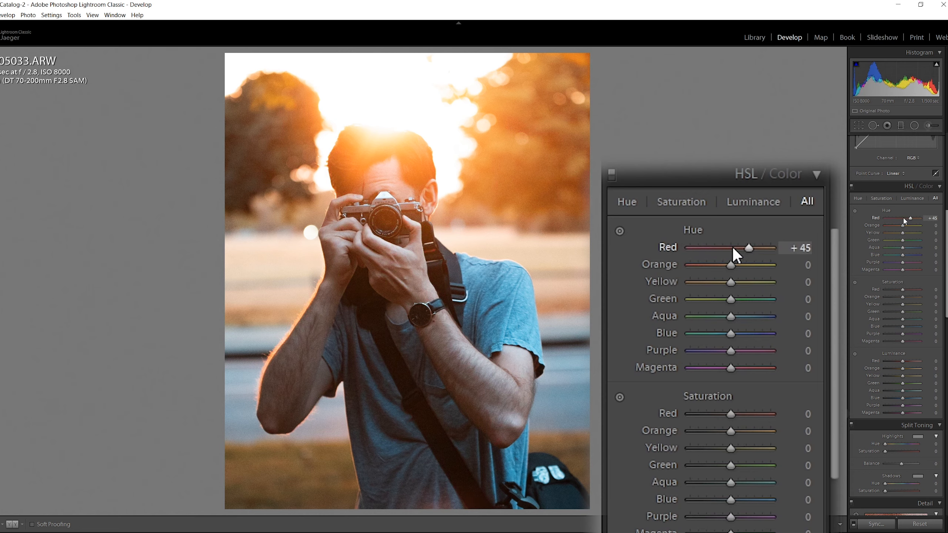
mouse_move(904, 228)
left_mouse_down()
mouse_move(874, 226)
mouse_move(904, 229)
left_mouse_up()
scroll(903, 229, "down", 3)
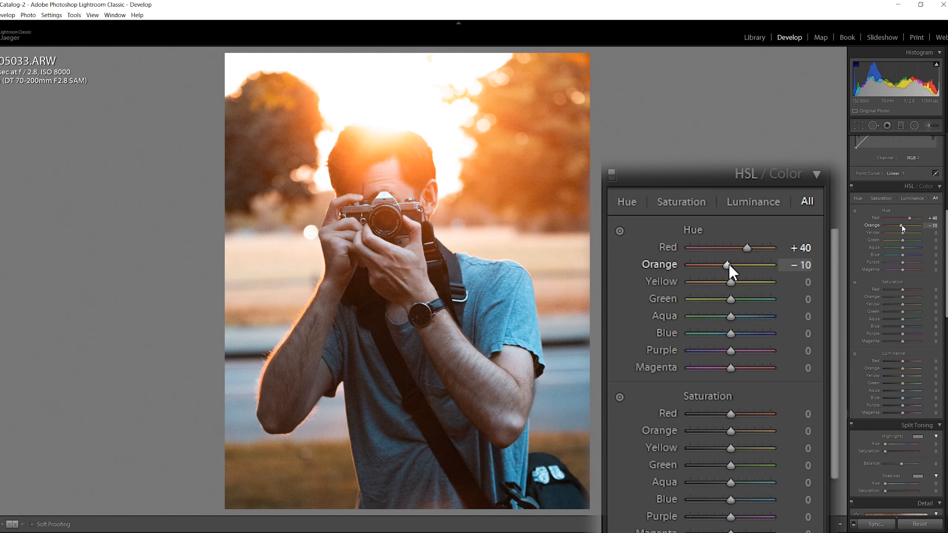
scroll(903, 229, "up", 1)
mouse_move(902, 232)
left_mouse_down()
mouse_move(866, 233)
mouse_move(943, 240)
mouse_move(890, 239)
left_mouse_up()
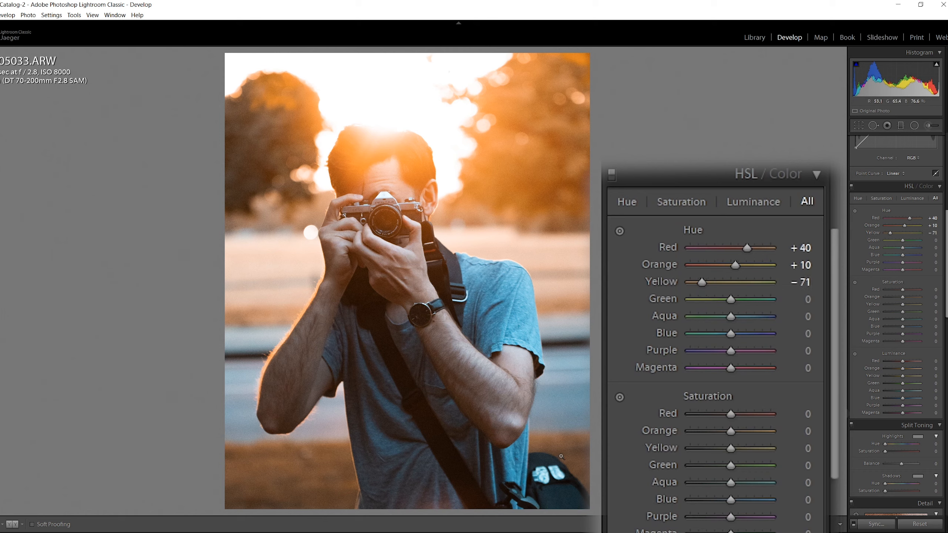
mouse_move(903, 256)
left_mouse_down()
mouse_move(930, 258)
mouse_move(880, 259)
mouse_move(923, 249)
mouse_move(884, 255)
mouse_move(919, 251)
mouse_move(904, 252)
left_mouse_up()
double_click(900, 256)
double_click(905, 252)
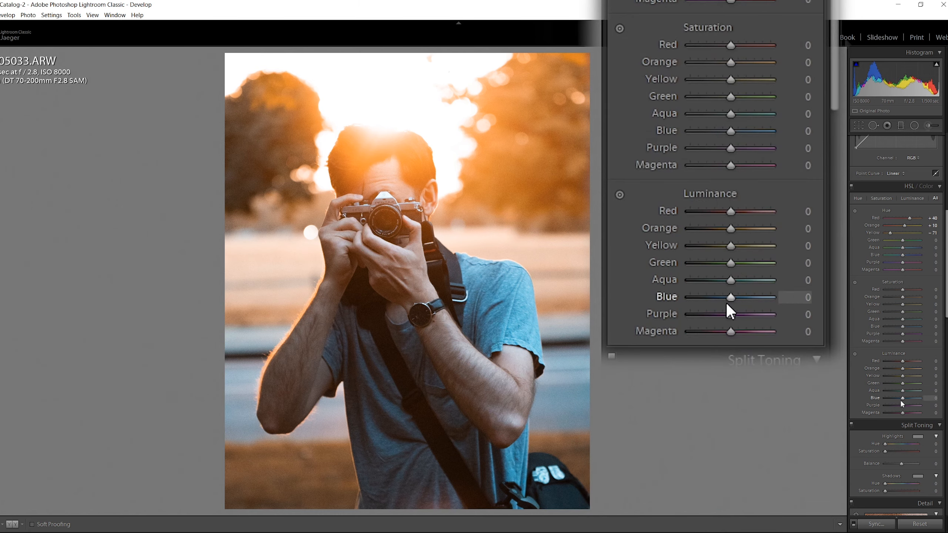
Set the HSL luminance of Orange to +18, Yellow to +20 and Blue to +24, and the saturation of Orange and Blue to +11
mouse_move(902, 398)
left_mouse_down()
mouse_move(918, 401)
mouse_move(883, 402)
mouse_move(906, 403)
left_mouse_up()
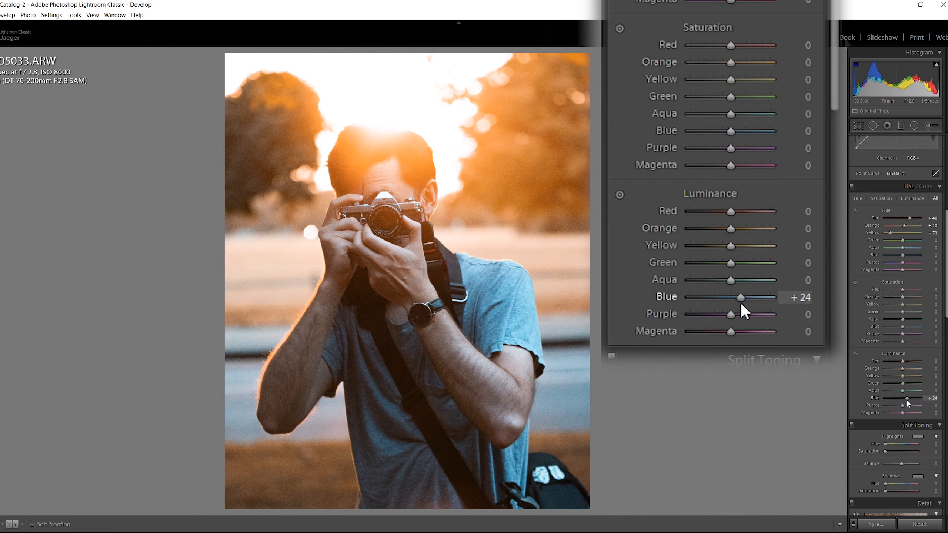
mouse_move(902, 369)
left_mouse_down()
mouse_move(898, 385)
mouse_move(929, 384)
mouse_move(902, 384)
left_mouse_up()
mouse_move(902, 297)
left_mouse_down()
mouse_move(910, 297)
mouse_move(905, 328)
mouse_move(904, 298)
mouse_move(925, 309)
mouse_move(894, 309)
mouse_move(926, 312)
mouse_move(906, 307)
left_mouse_up()
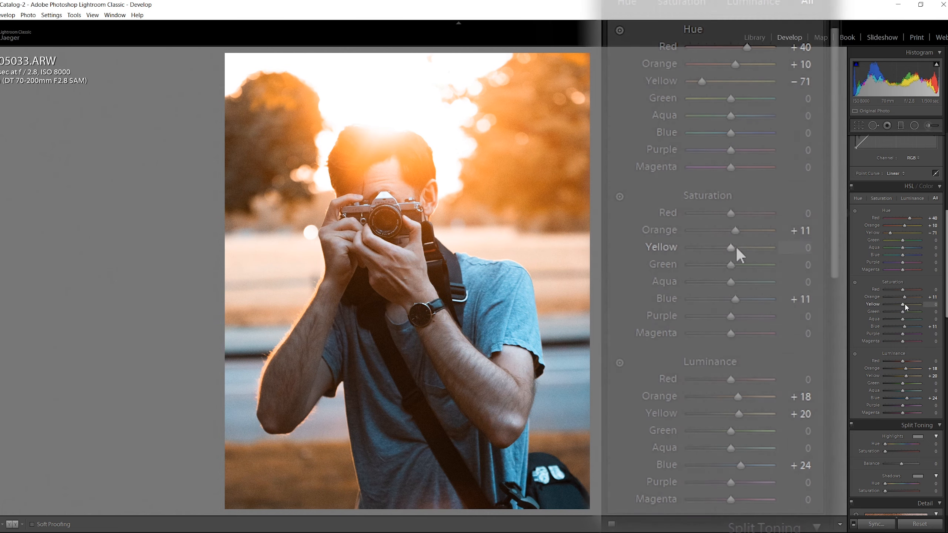
Paint an Adjustment Brush mask over the man, with Exposure reset to 0.00 and the mask overlay shown
key("k")
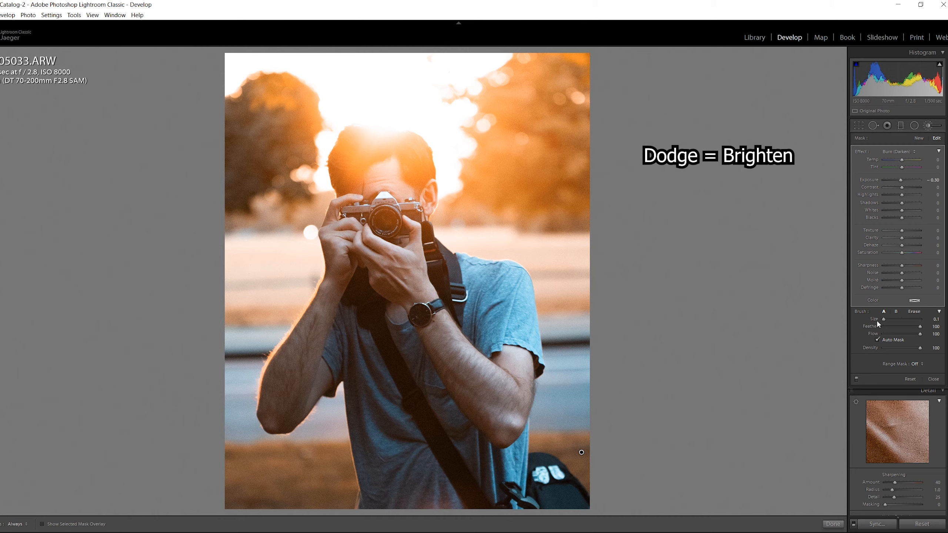
double_click(900, 180)
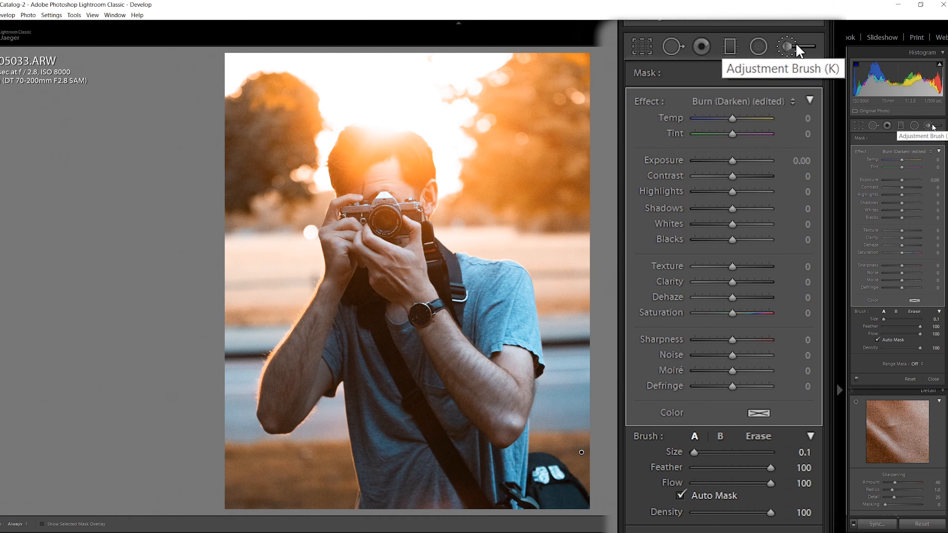
scroll(433, 444, "up", 5)
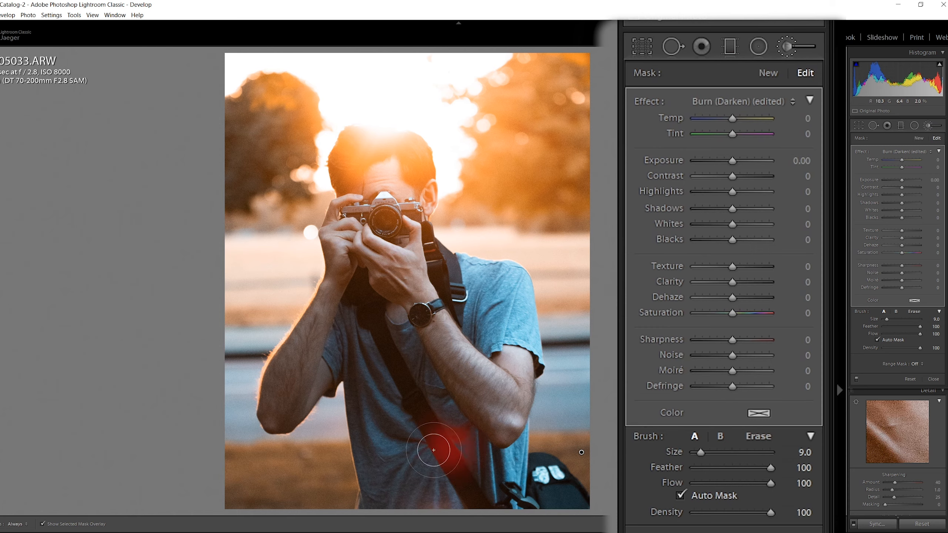
key("o")
mouse_move(433, 444)
left_mouse_down()
mouse_move(436, 485)
mouse_move(328, 328)
mouse_move(527, 374)
left_mouse_up()
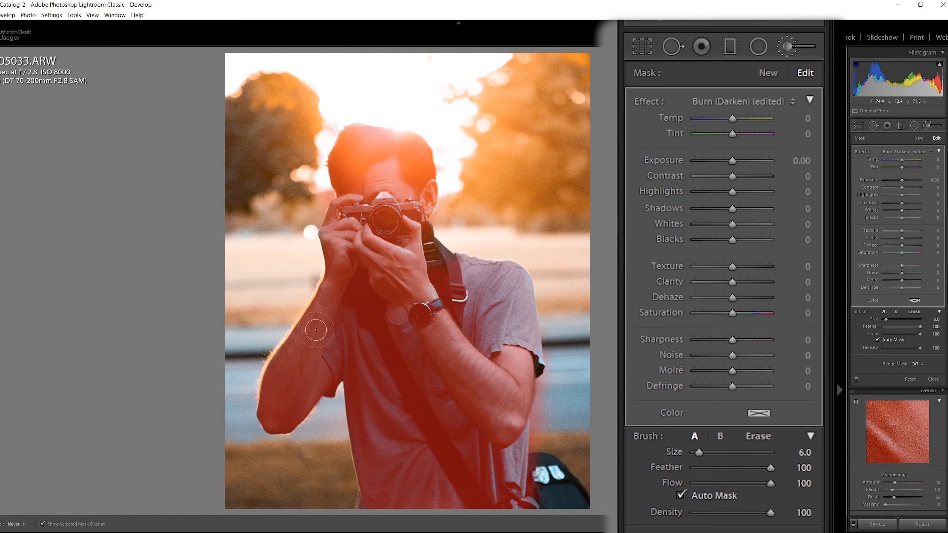
Erase the mask spill around the bag beside the man and hide the mask overlay
key("alt")
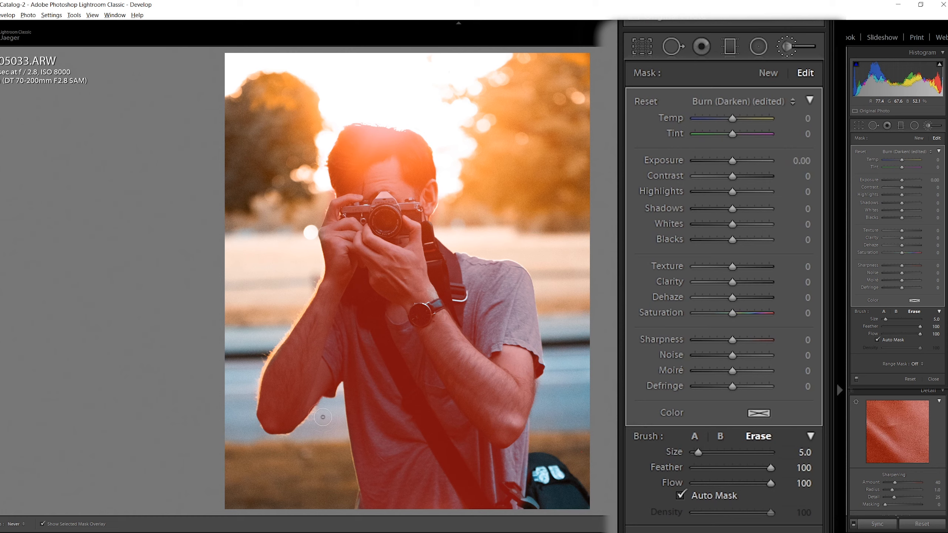
mouse_move(533, 500)
left_mouse_down()
mouse_move(582, 482)
mouse_move(545, 462)
left_mouse_up()
key("o")
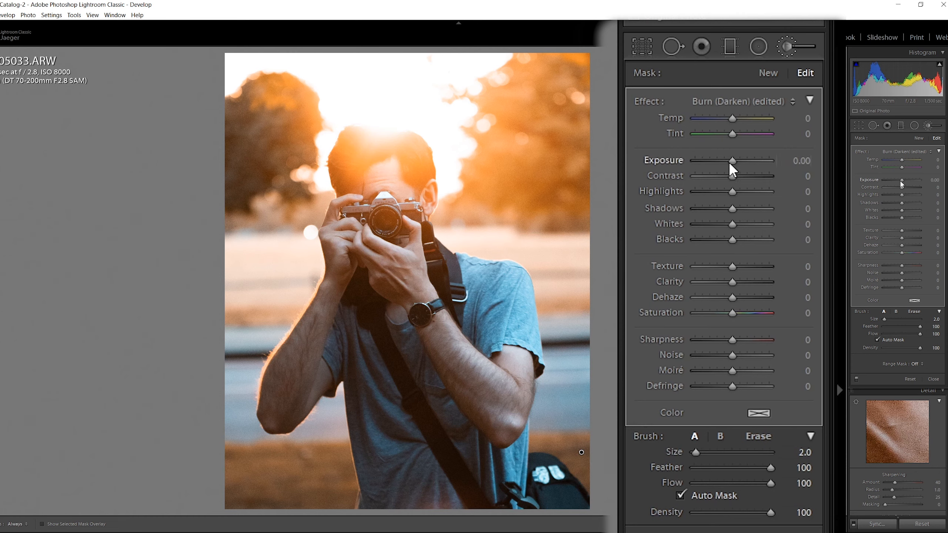
Set the brushed area's Exposure to 0.30 and Contrast to 52, and close the Adjustment Brush
left_click_drag(731, 161, 754, 189)
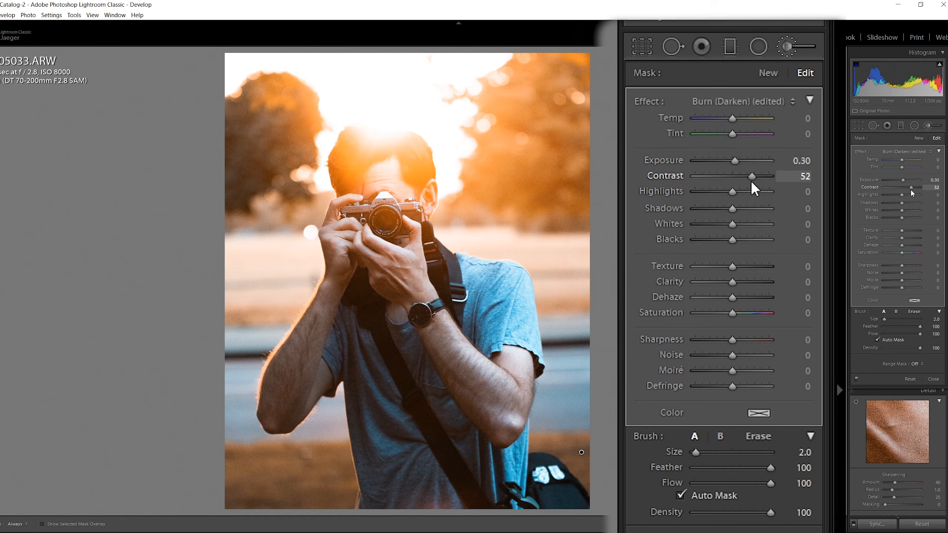
left_click(786, 46)
Lower the photo's Sharpening amount to 0
scroll(878, 355, "down", 3)
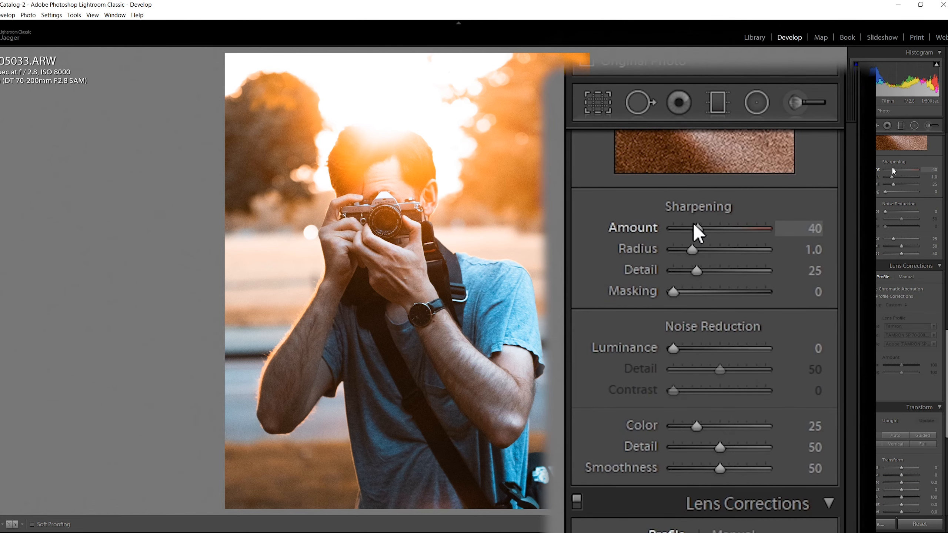
left_click_drag(894, 170, 877, 175)
scroll(869, 206, "up", 4)
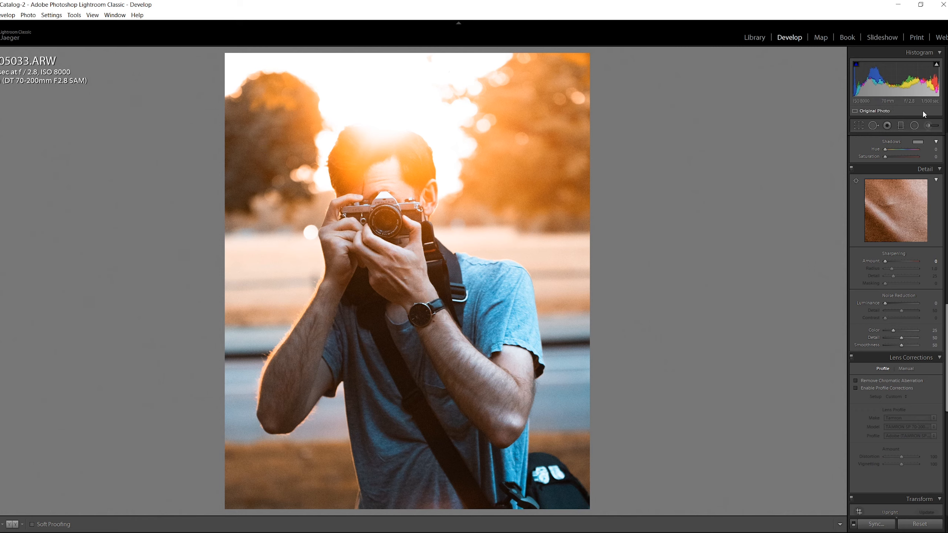
Set the Sharpness of the man's Adjustment Brush mask to 33 and close the brush
key("k")
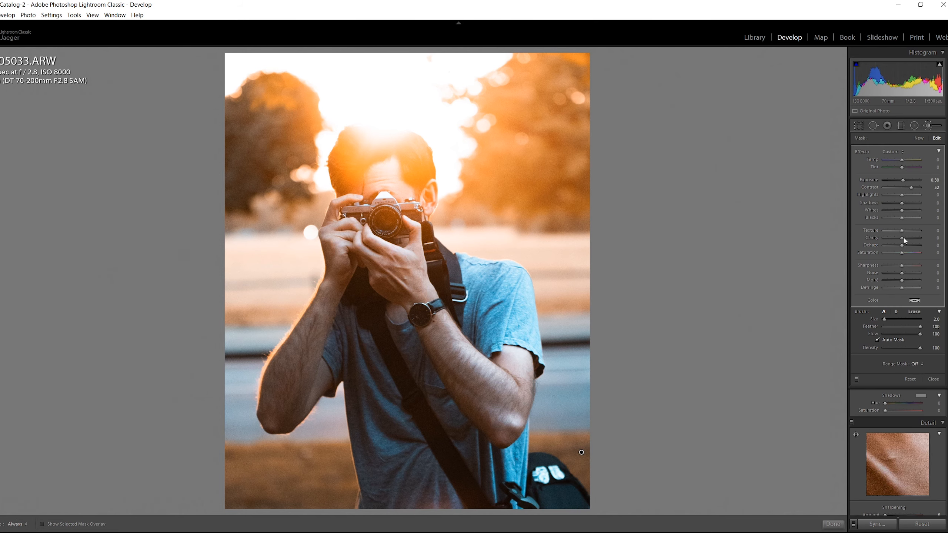
left_click_drag(901, 265, 908, 270)
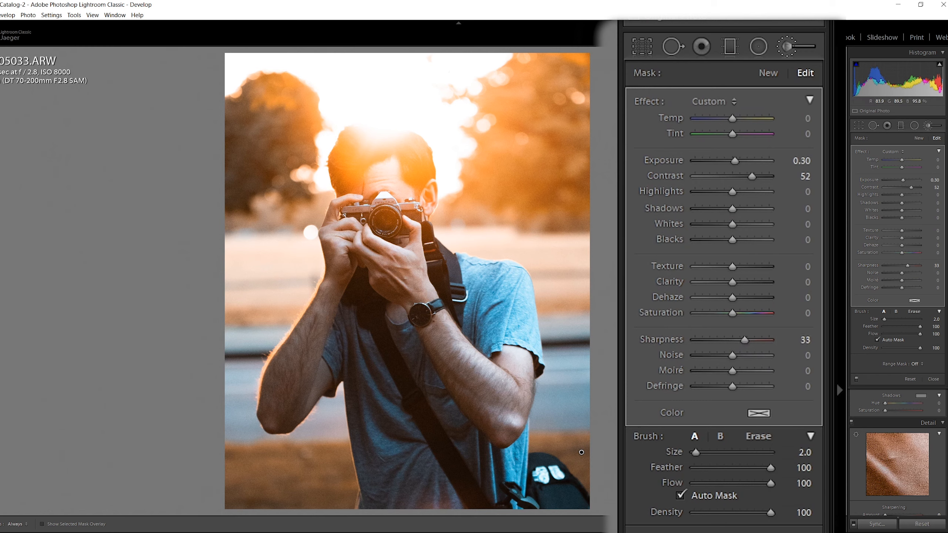
left_click(928, 125)
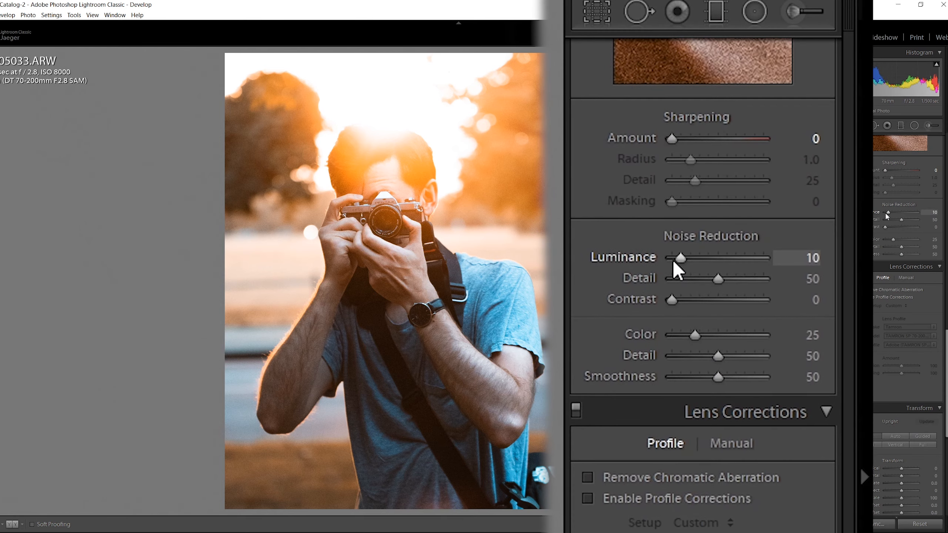
Set Luminance noise reduction to 15 and compare the close-up photo with the Detail adjustments off and on
left_click(560, 180)
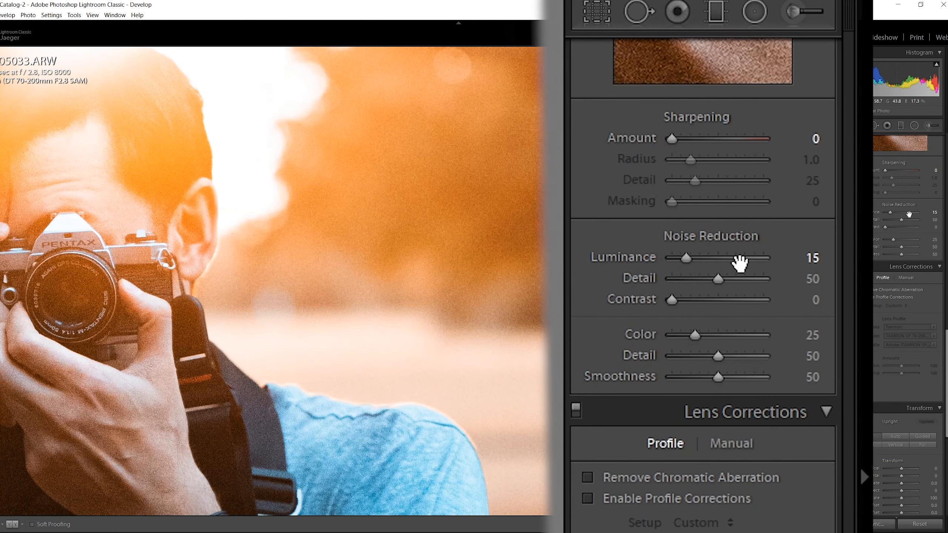
scroll(604, 246, "up", 3)
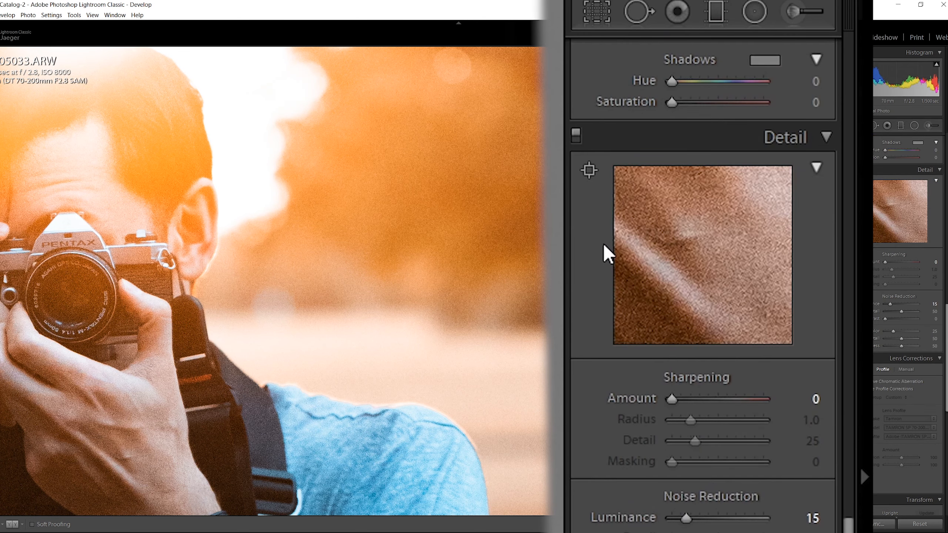
left_click(575, 134)
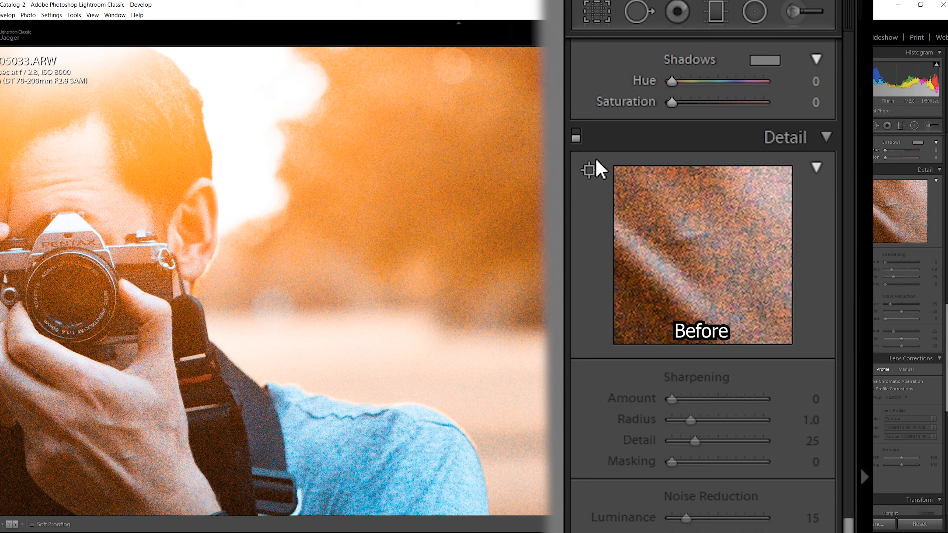
left_click(576, 135)
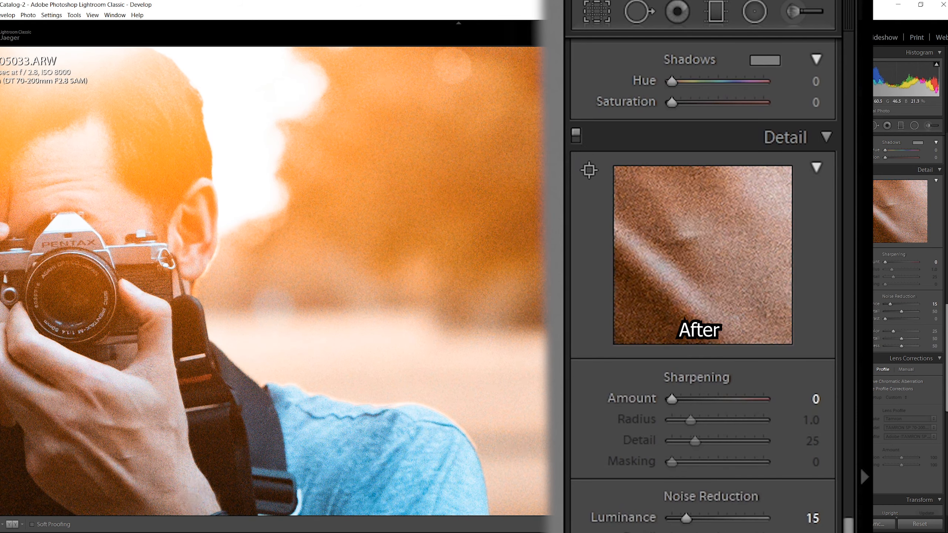
key("z")
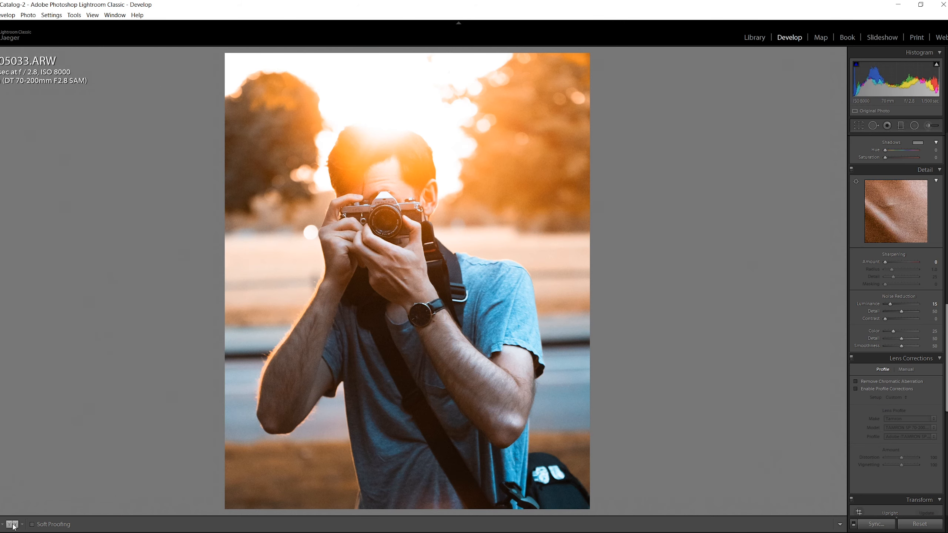
Show the before and after versions side by side and draw a Graduated Filter from the sky down across the man's torso
left_click(12, 524)
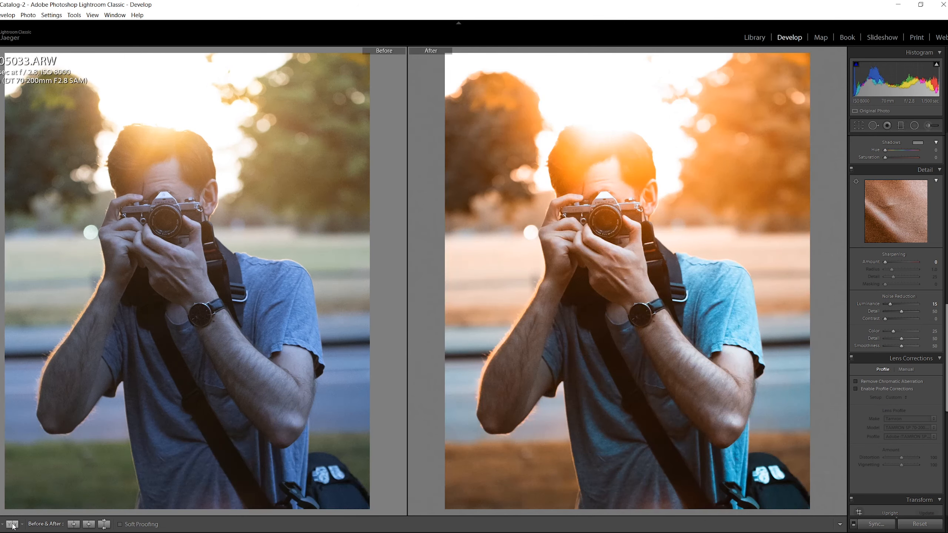
left_click(901, 126)
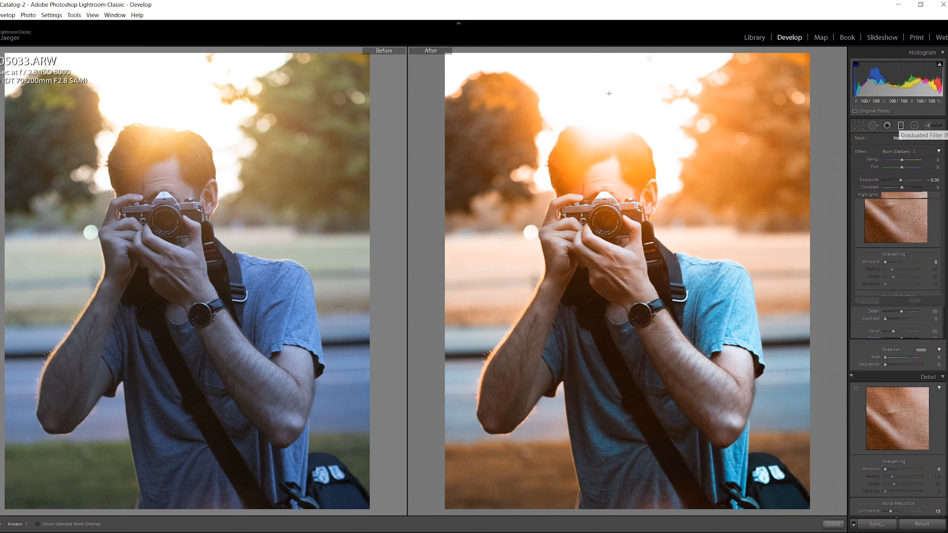
left_click_drag(618, 110, 639, 391)
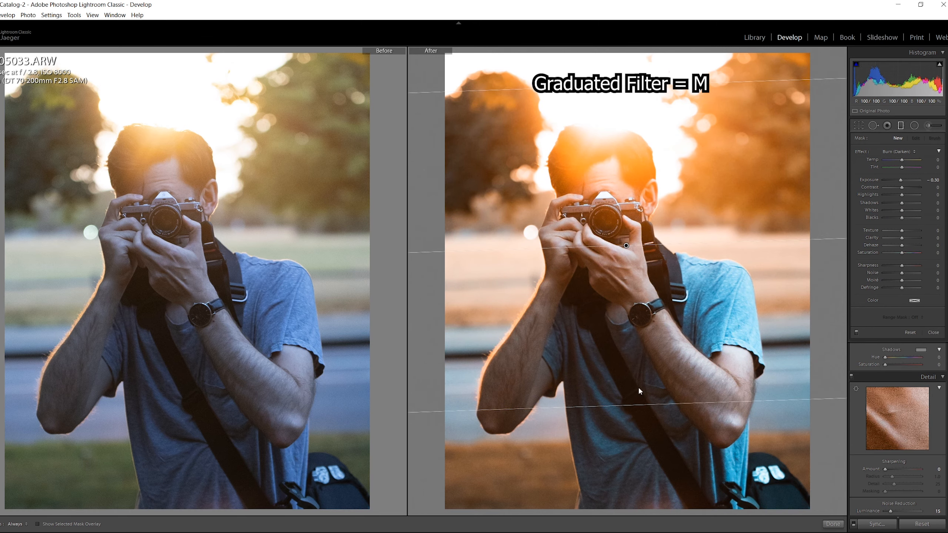
Reset the graduated filter's Exposure to 0.00, set Dehaze to -20 and Temp to 13, shorten the gradient to chest height, and close it
double_click(905, 180)
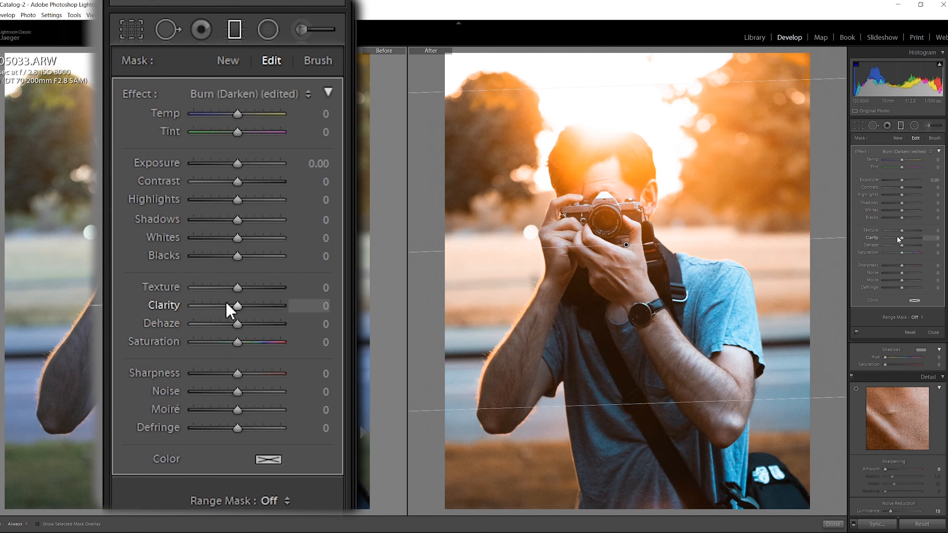
left_click_drag(901, 245, 901, 247)
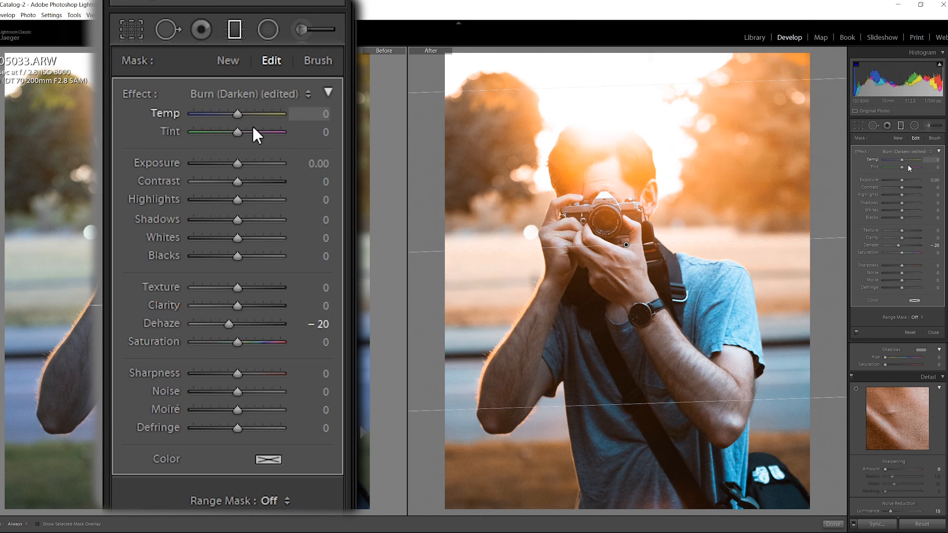
left_click_drag(908, 162, 904, 161)
left_click_drag(719, 402, 634, 322)
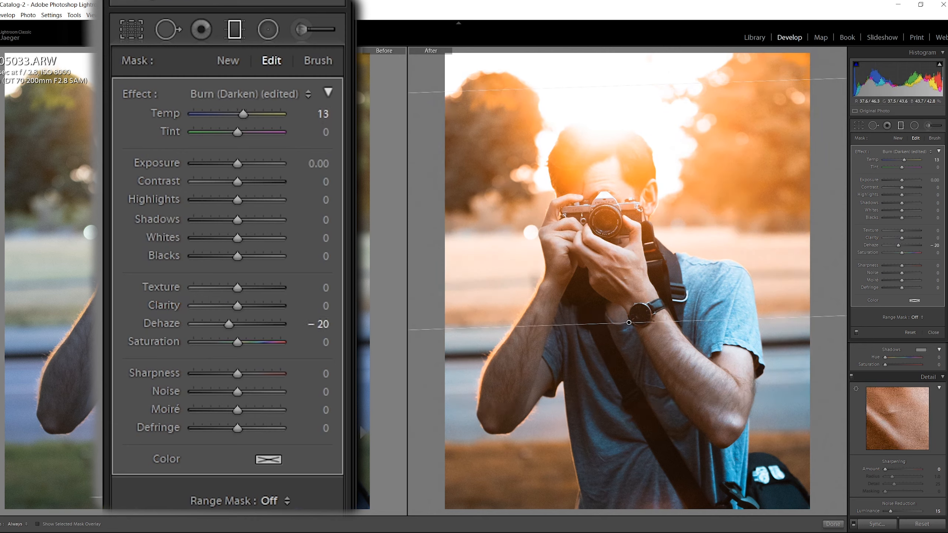
left_click(899, 126)
Fine-tune the photo's tone and presence with Contrast +20, Highlights +43, Shadows -12, Clarity +10, Dehaze +10 and Vibrance +5
scroll(903, 224, "up", 10)
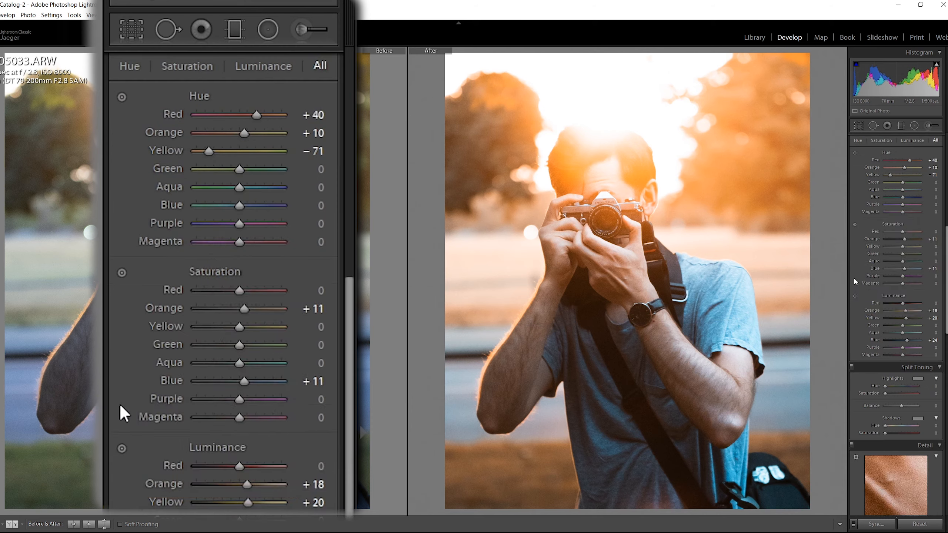
left_click_drag(904, 221, 899, 247)
left_click_drag(901, 287, 902, 306)
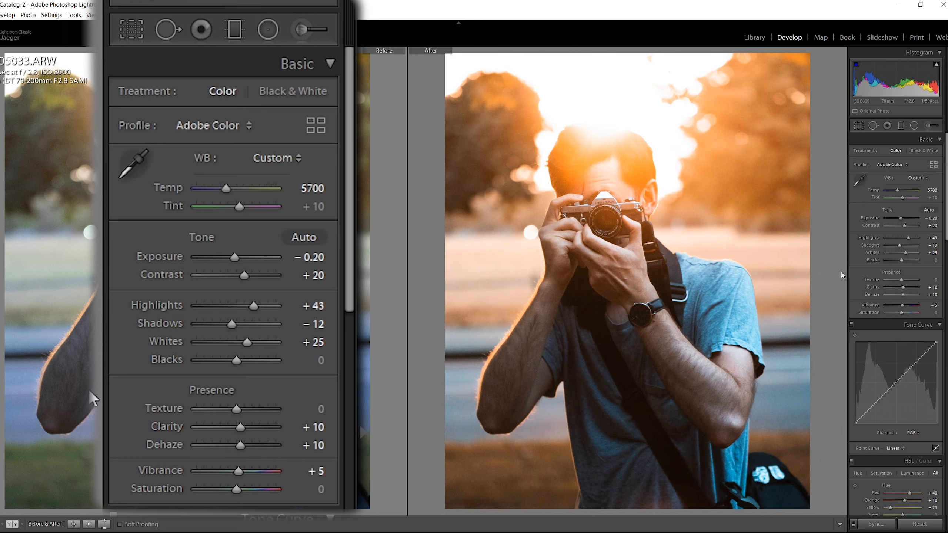
Reposition the 4 x 5 crop to the upper edge of the photo and set the Blue saturation to -49
key("r")
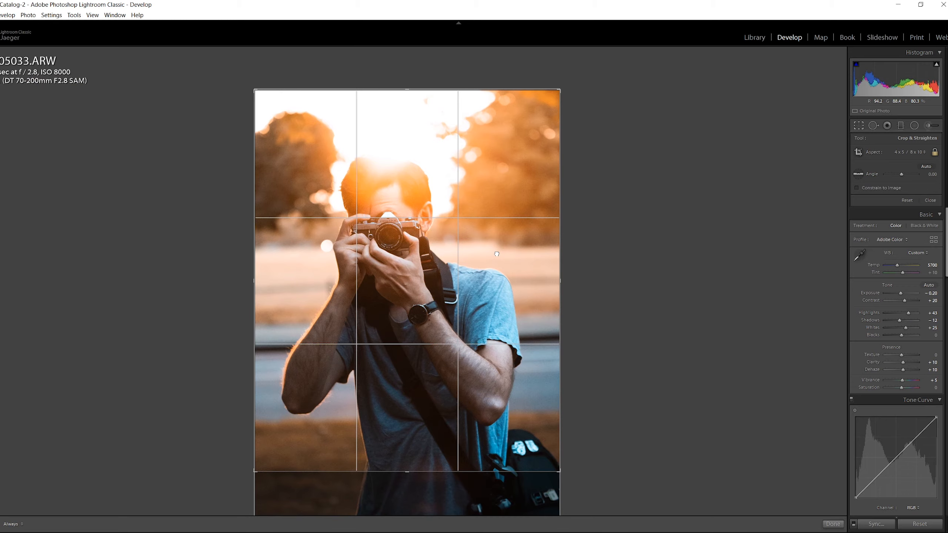
key("Return")
scroll(874, 307, "down", 5)
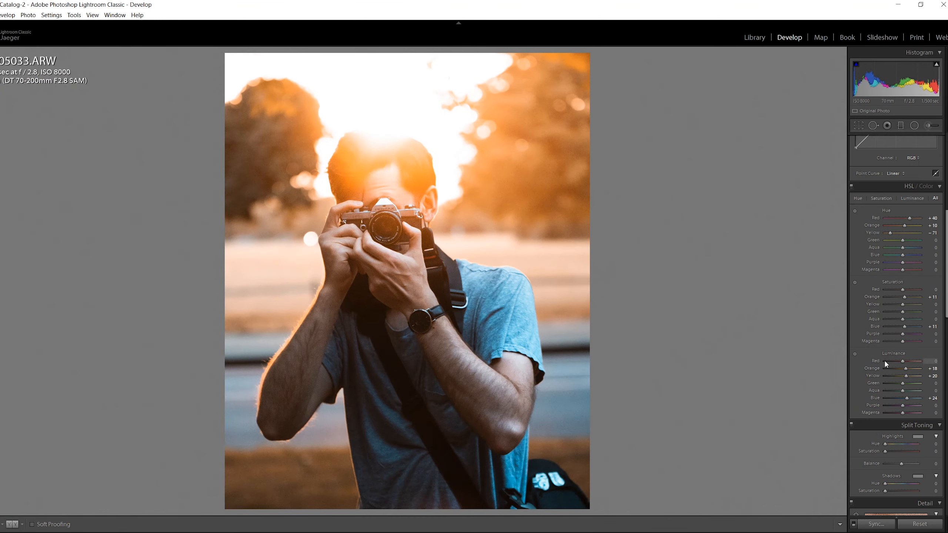
left_click_drag(902, 327, 895, 327)
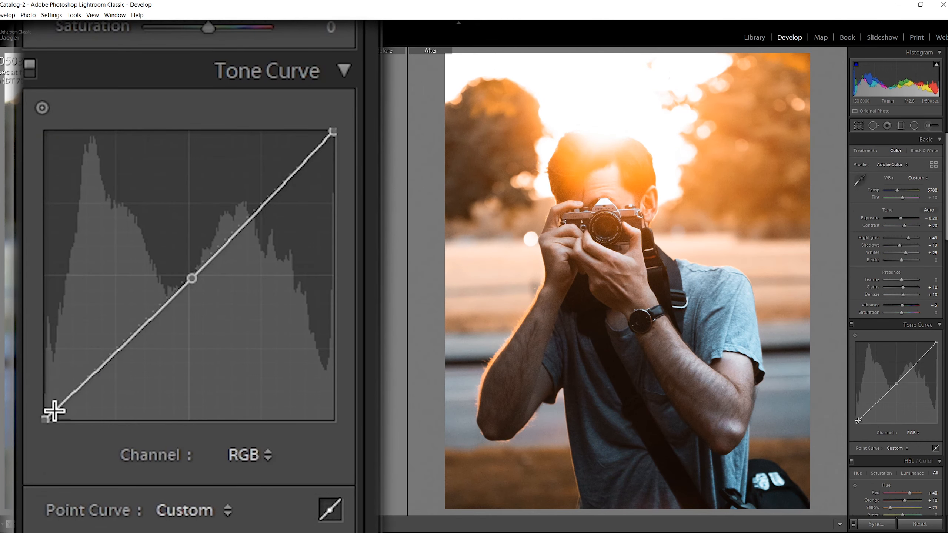
Shape the RGB tone curve by lifting its black end and placing a shadow point at about 25.9 / 24.3 %
left_click(876, 404)
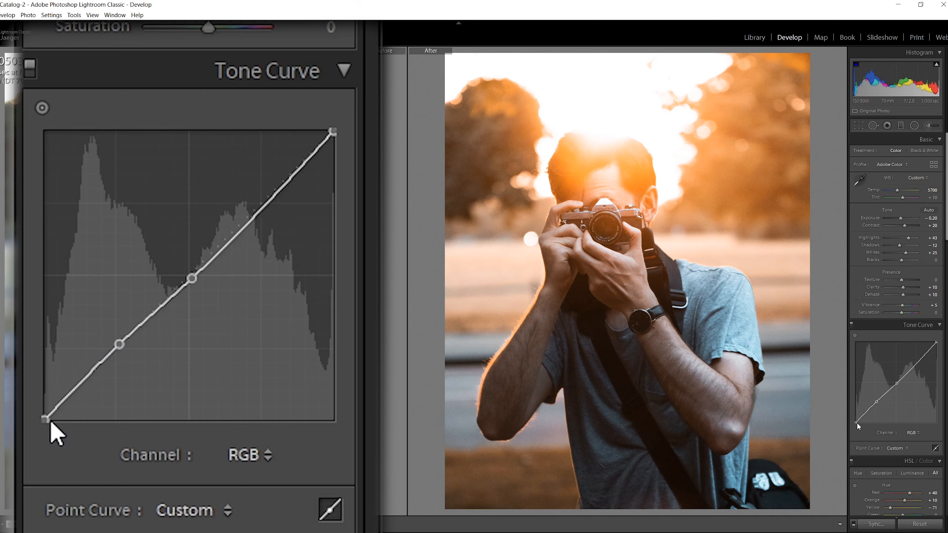
left_click_drag(855, 423, 877, 403)
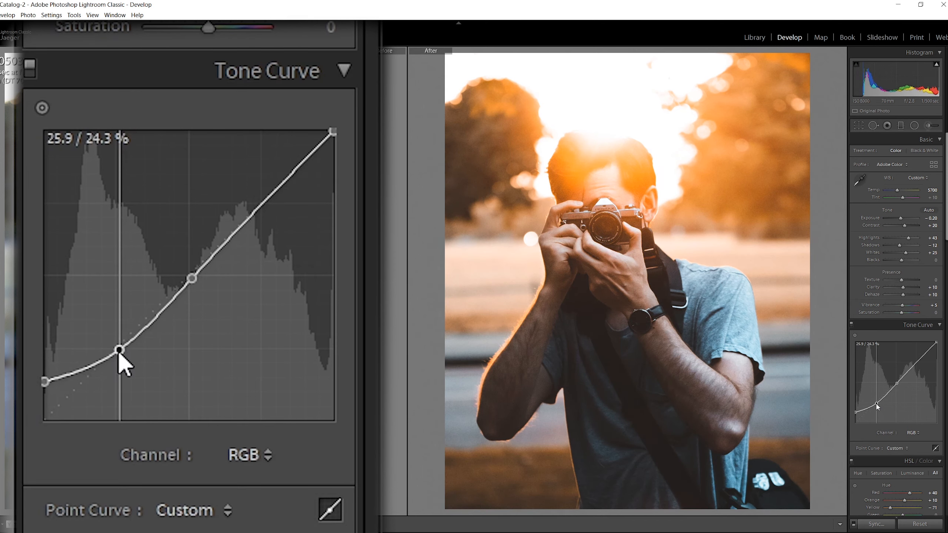
left_click_drag(916, 357, 896, 379)
Switch the Tone Curve adjustment off to compare the photo without it
scroll(853, 399, "down", 5)
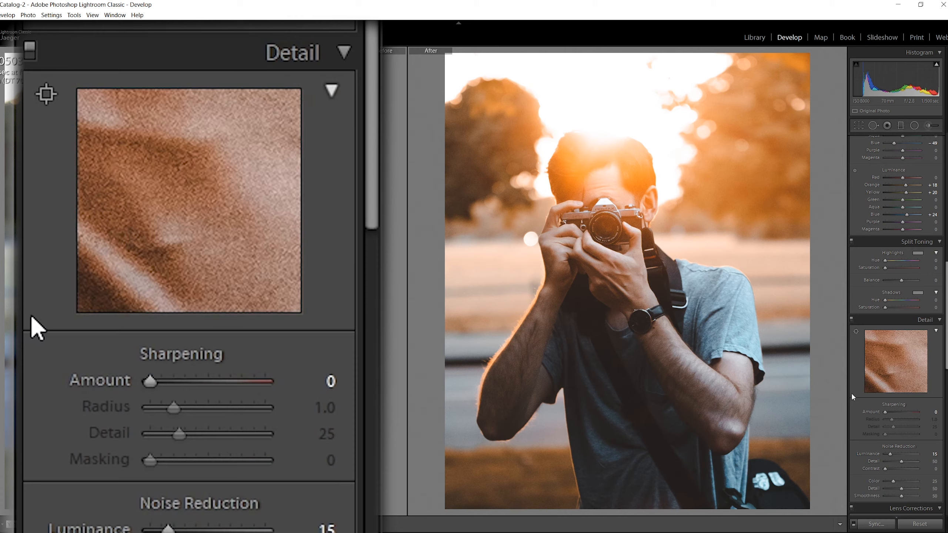
scroll(851, 392, "up", 5)
left_click(852, 323)
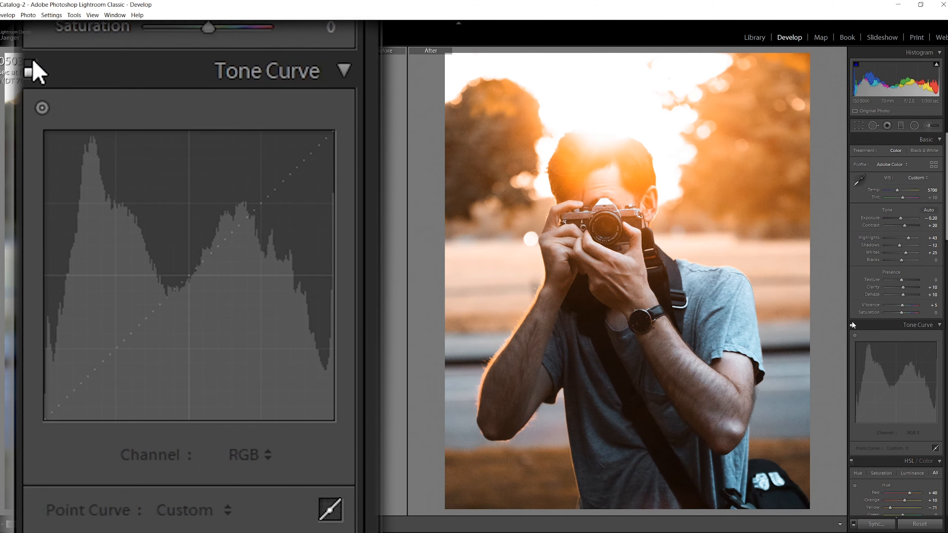